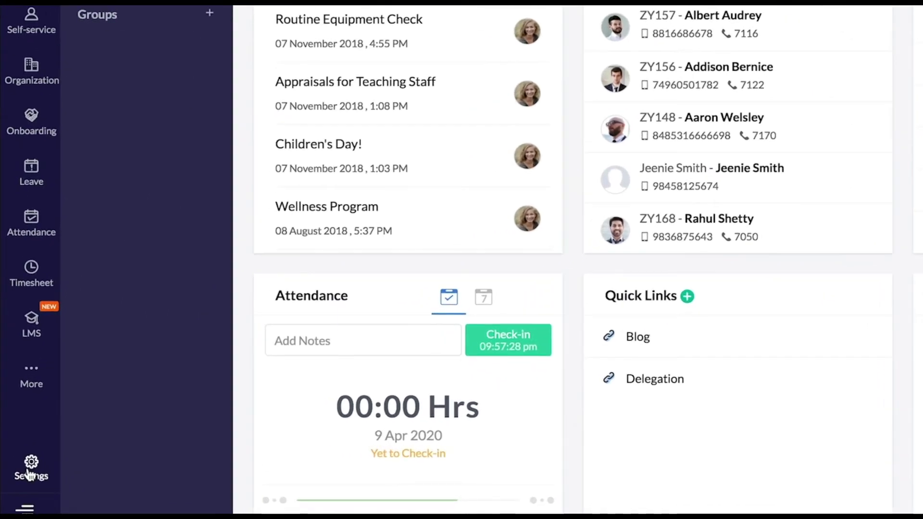
Turn on Dual Reporting in Zylker's Company details settings and save.
left_click(30, 468)
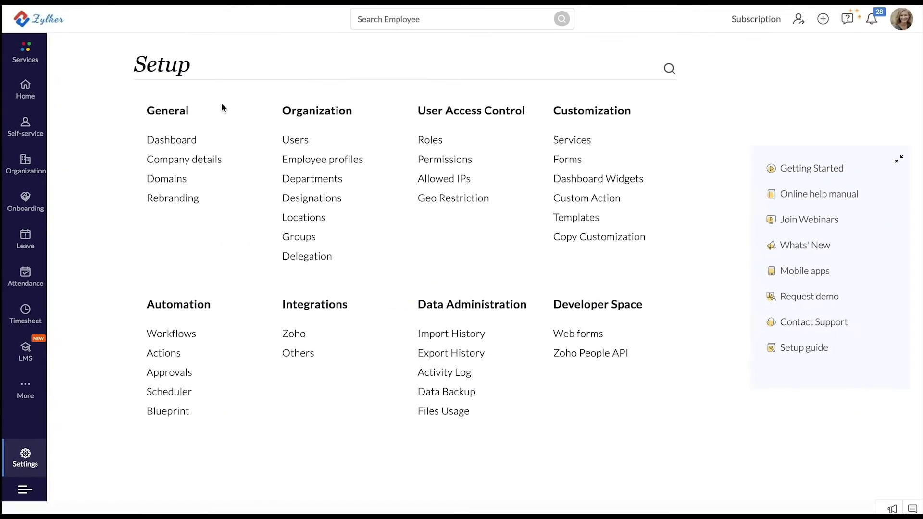
left_click(184, 159)
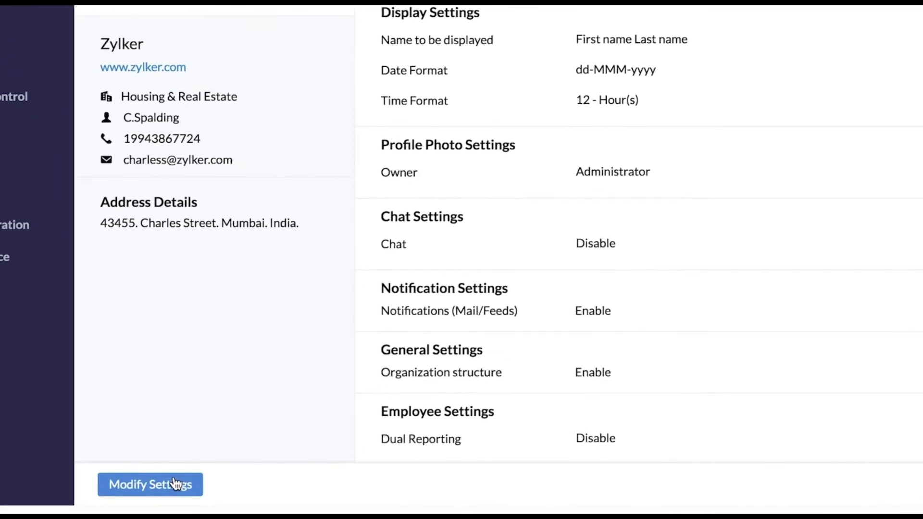
left_click(176, 484)
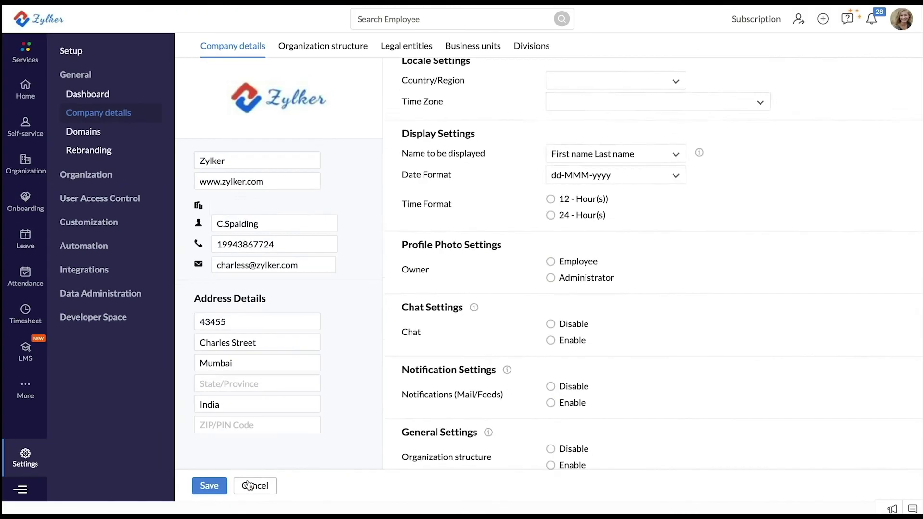
left_click(551, 455)
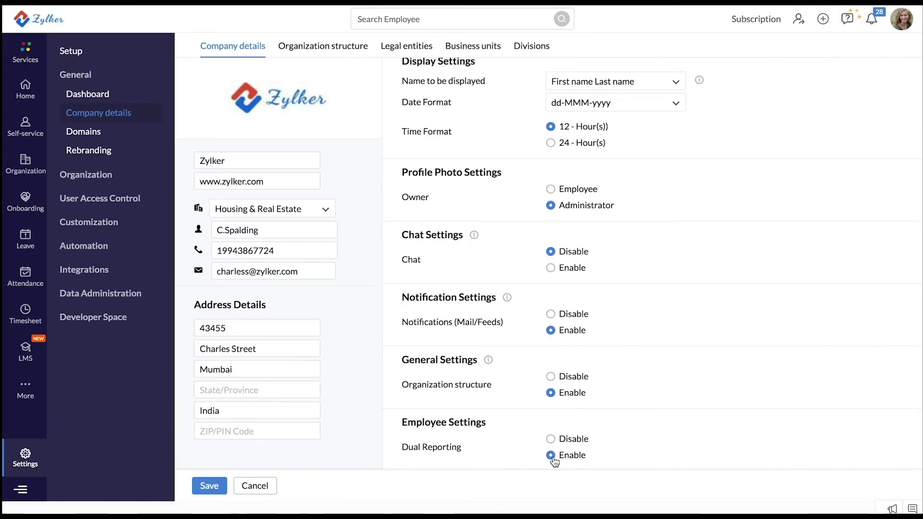
left_click(209, 485)
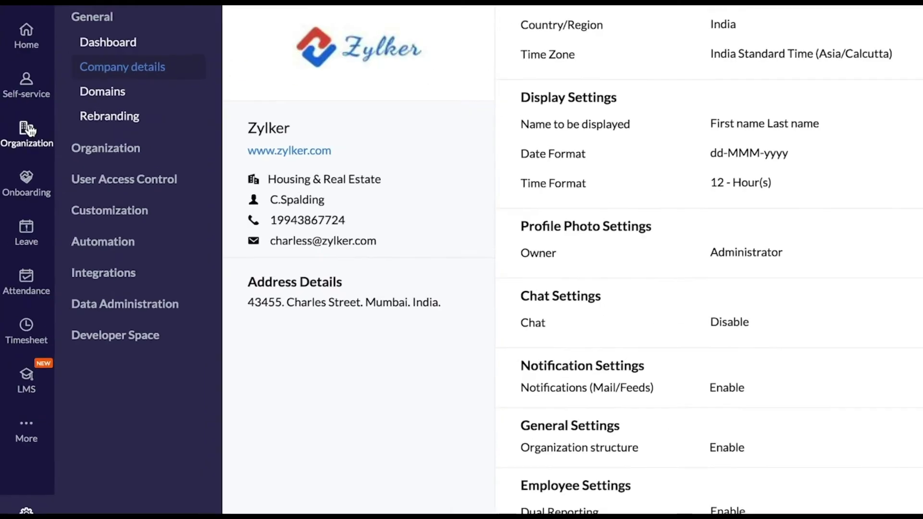
left_click(32, 128)
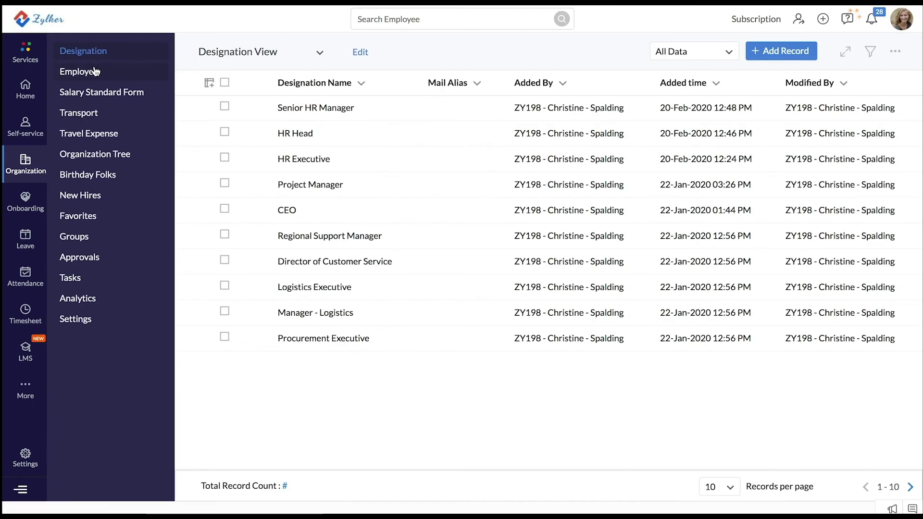
left_click(79, 72)
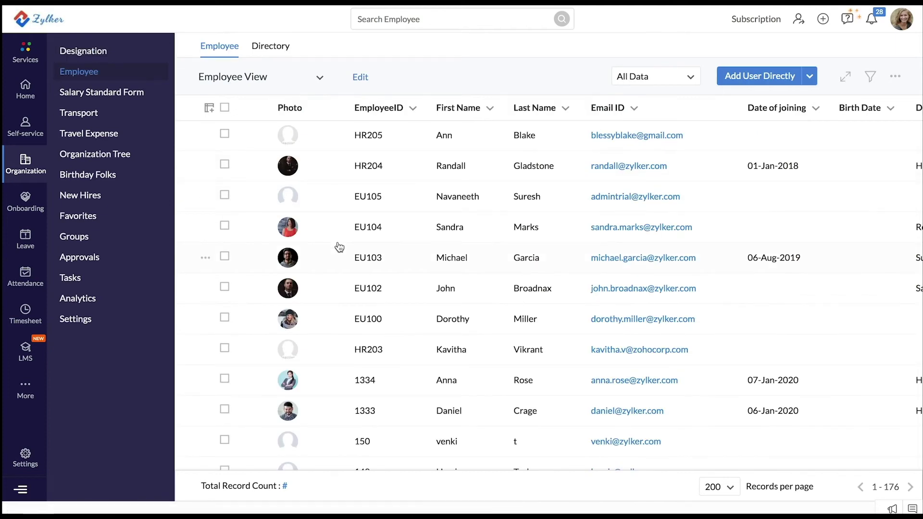
scroll(340, 288, "down", 1)
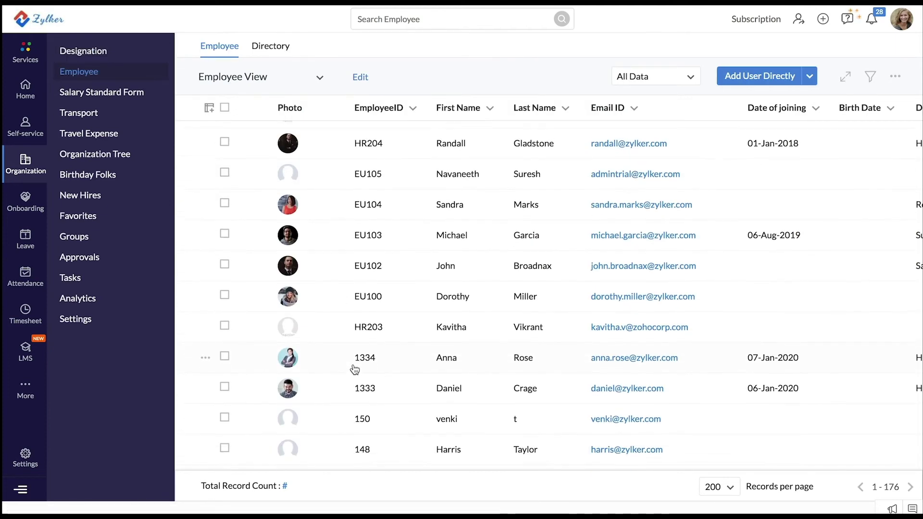
scroll(353, 368, "up", 1)
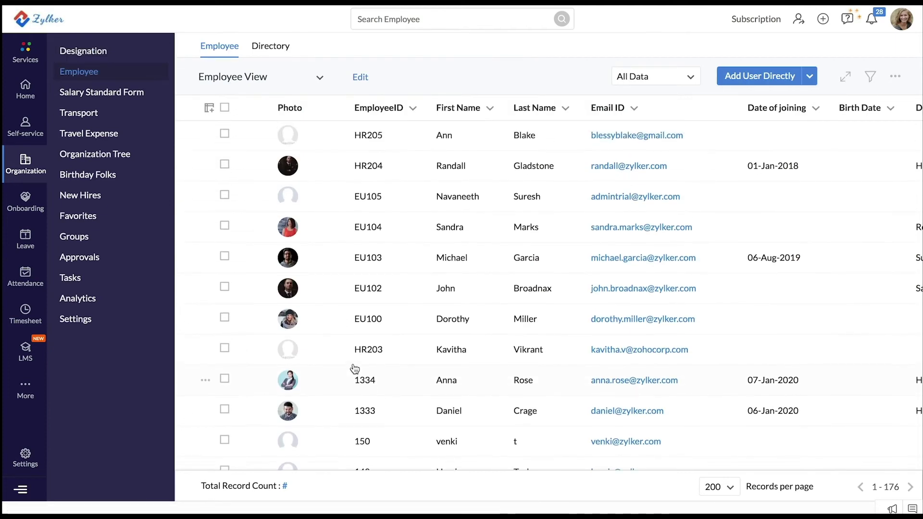
left_click(375, 230)
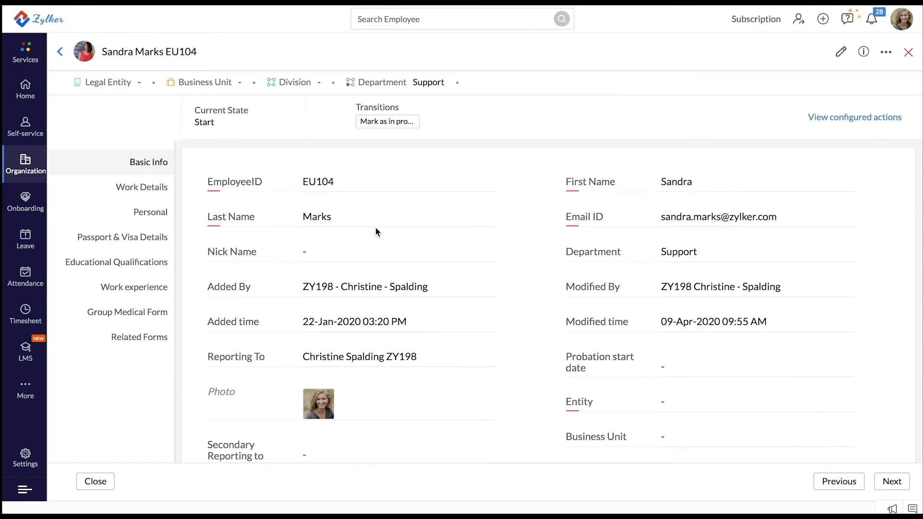
scroll(374, 232, "down", 1)
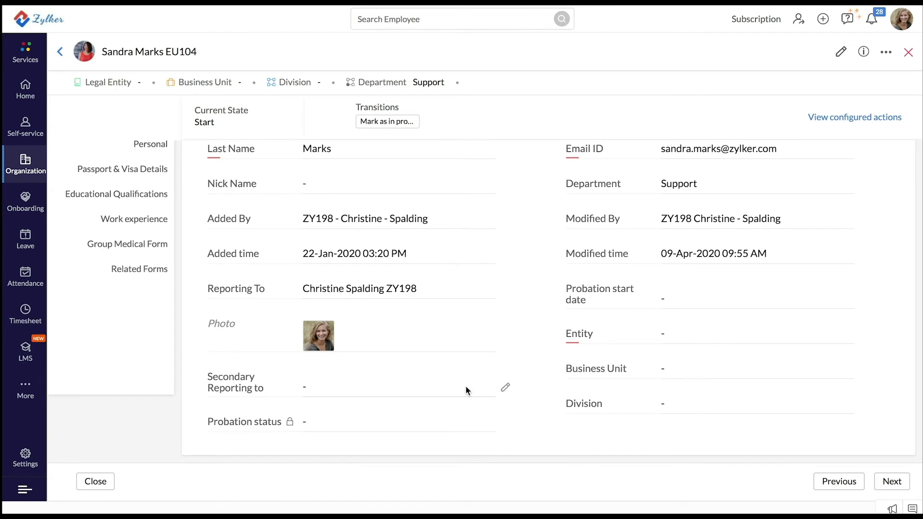
Check the Secondary Reporting to field without picking a manager, then return to the list.
left_click(505, 387)
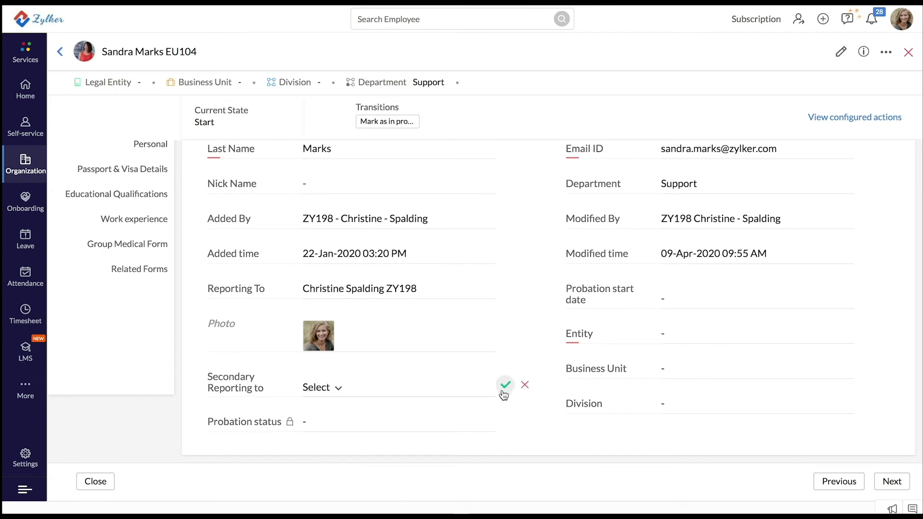
left_click(338, 387)
left_click(374, 372)
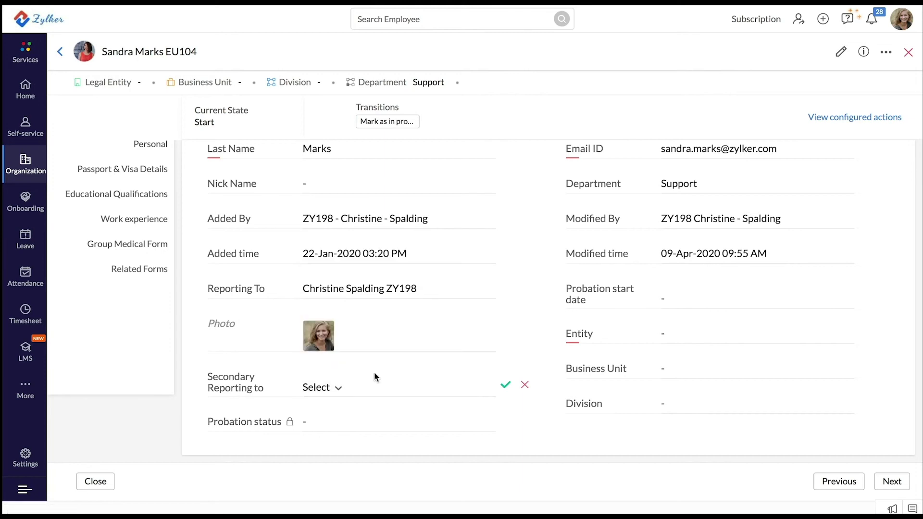
left_click(505, 387)
left_click(907, 52)
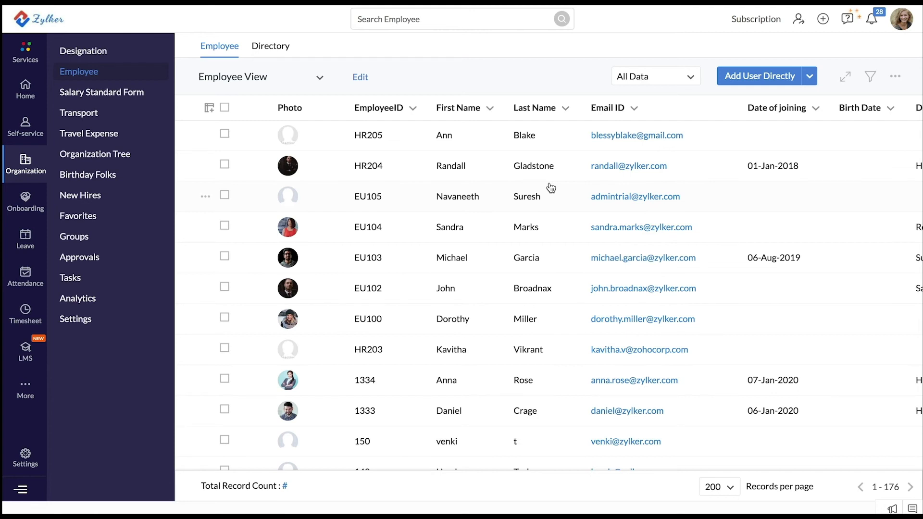
Select the fourth, sixth, eighth and ninth employees in the list.
mouse_move(241, 229)
left_click(224, 226)
left_click(224, 288)
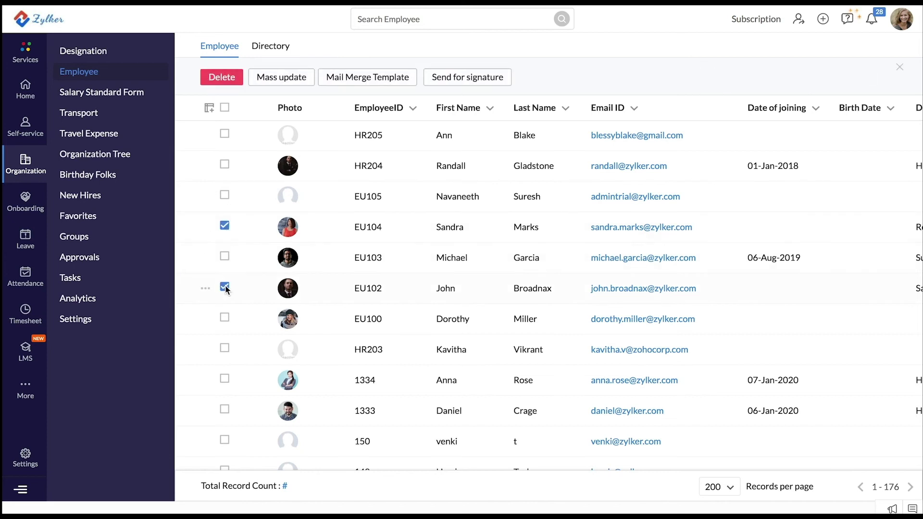
left_click(224, 349)
left_click(224, 380)
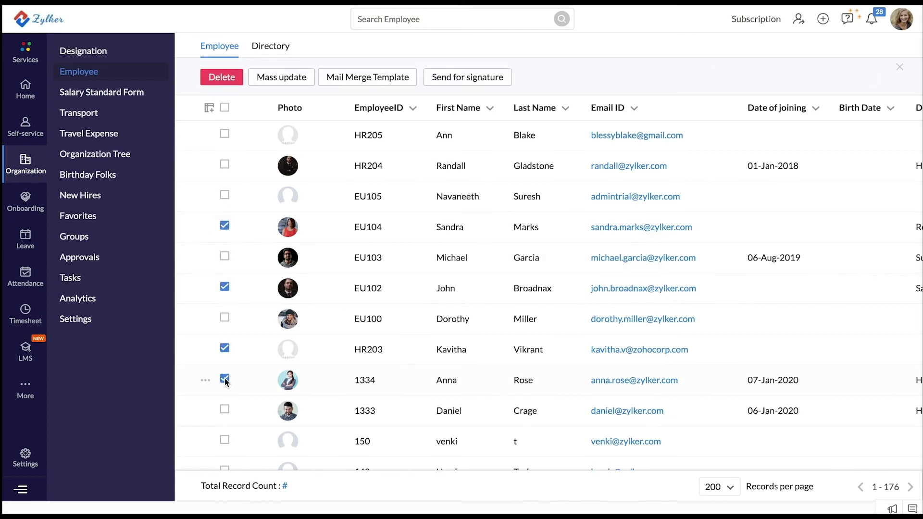
left_click(279, 79)
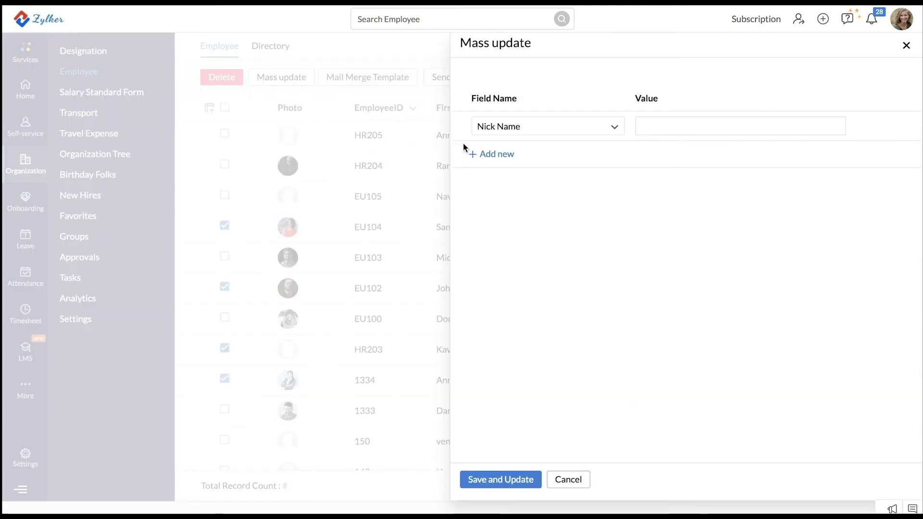
left_click(576, 126)
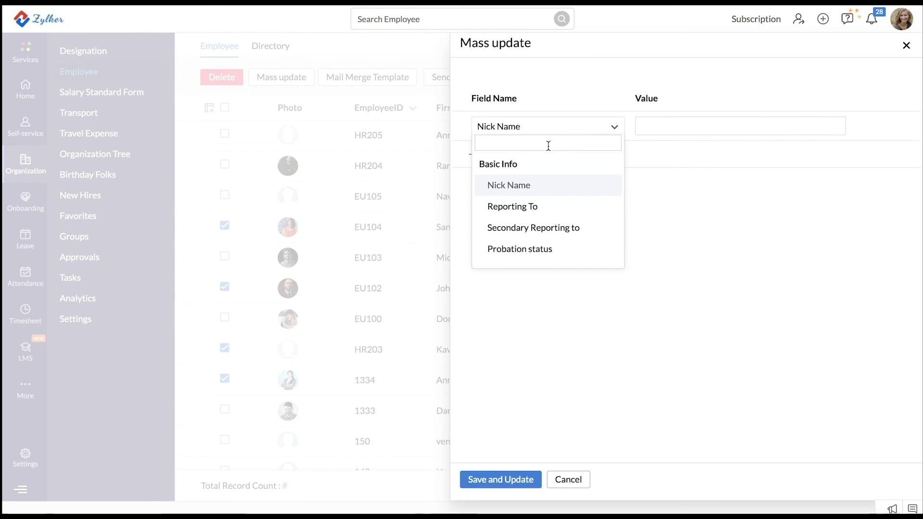
left_click(532, 207)
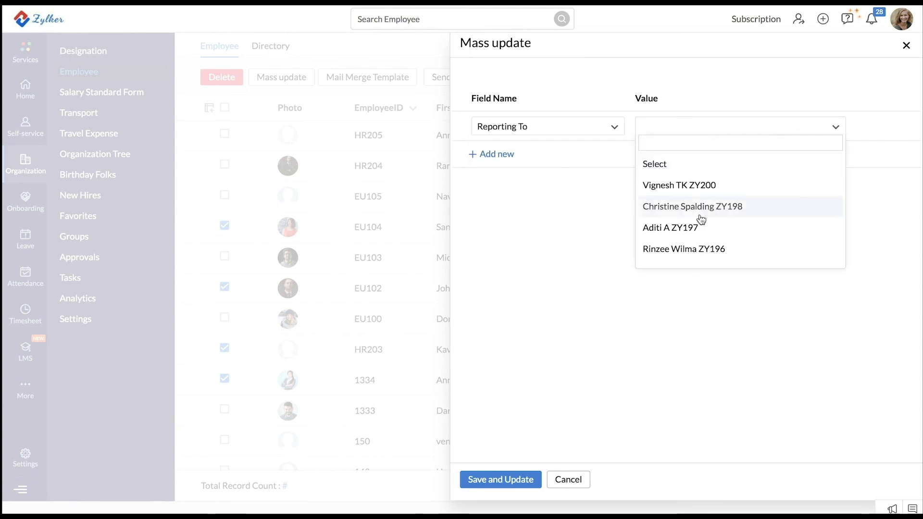
left_click(688, 209)
left_click(497, 154)
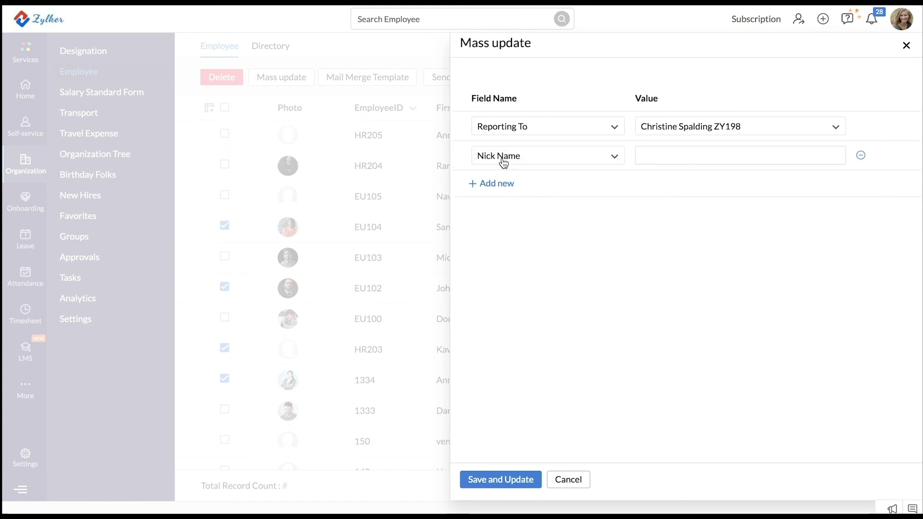
left_click(525, 160)
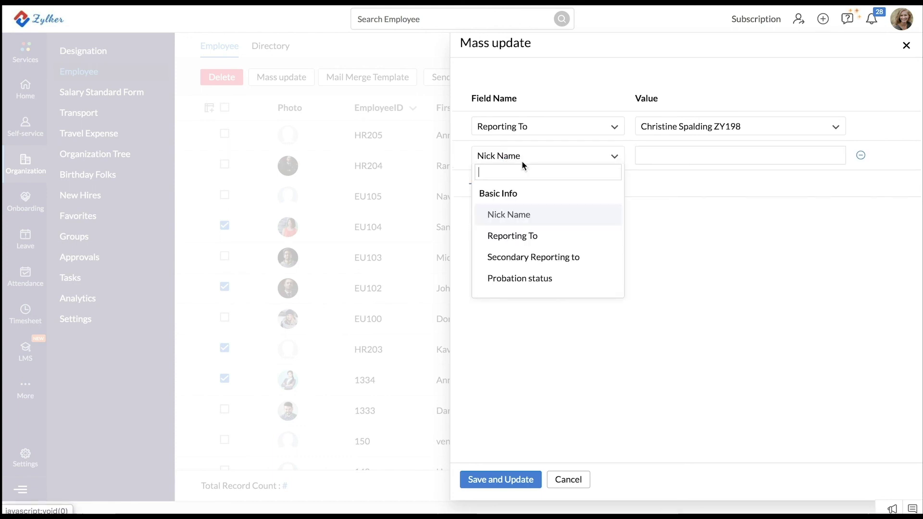
left_click(516, 259)
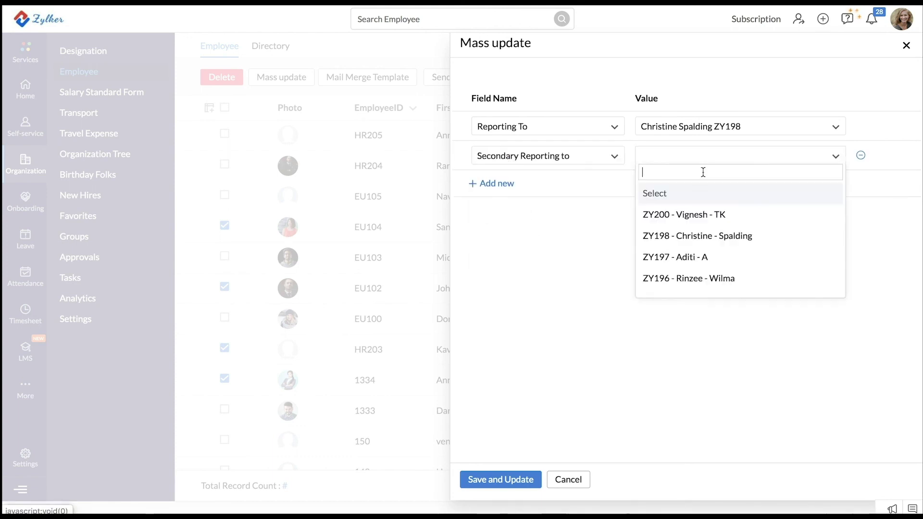
left_click(696, 255)
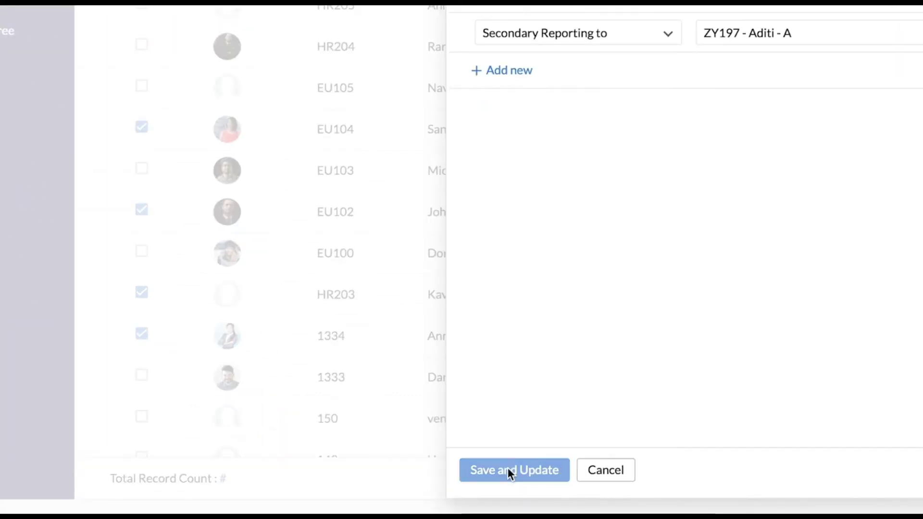
left_click(501, 479)
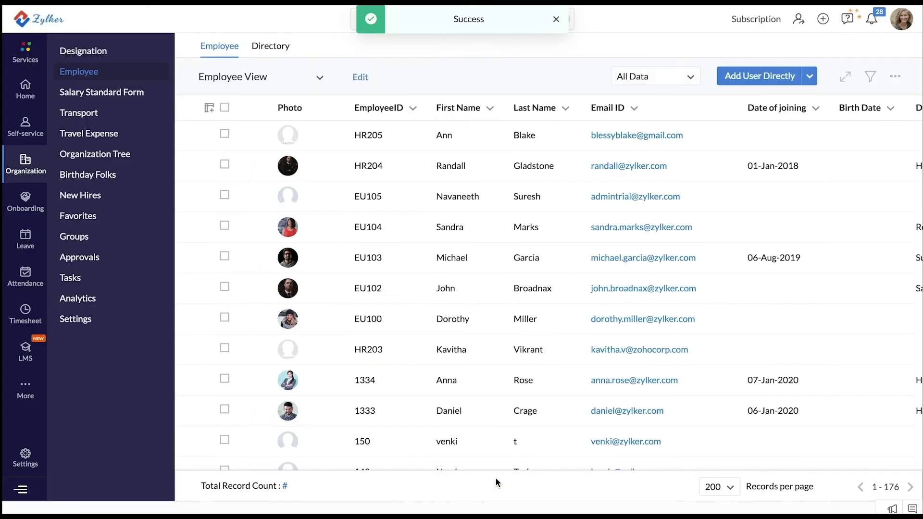